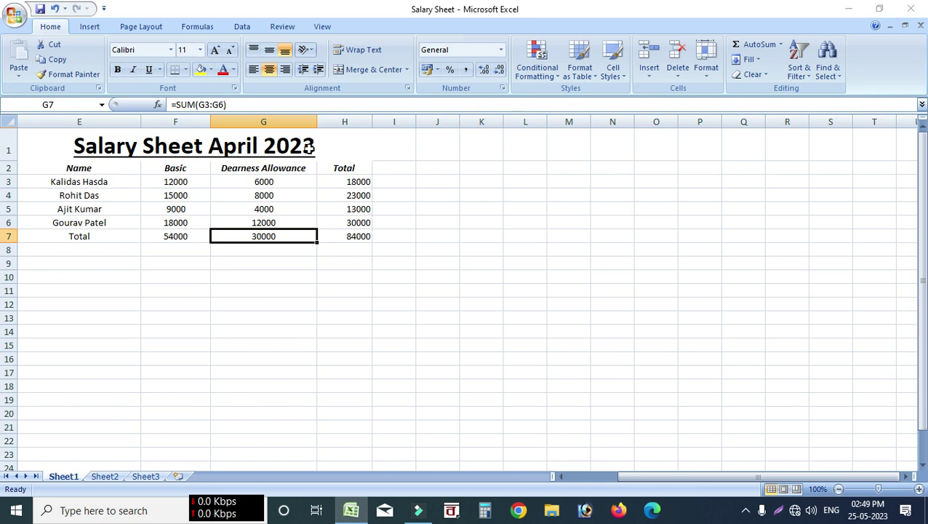
Jump from the title cell down column E to the sheet's last row and back up to the Total row
{"action": "left_click", "coordinate": [46, 145]}
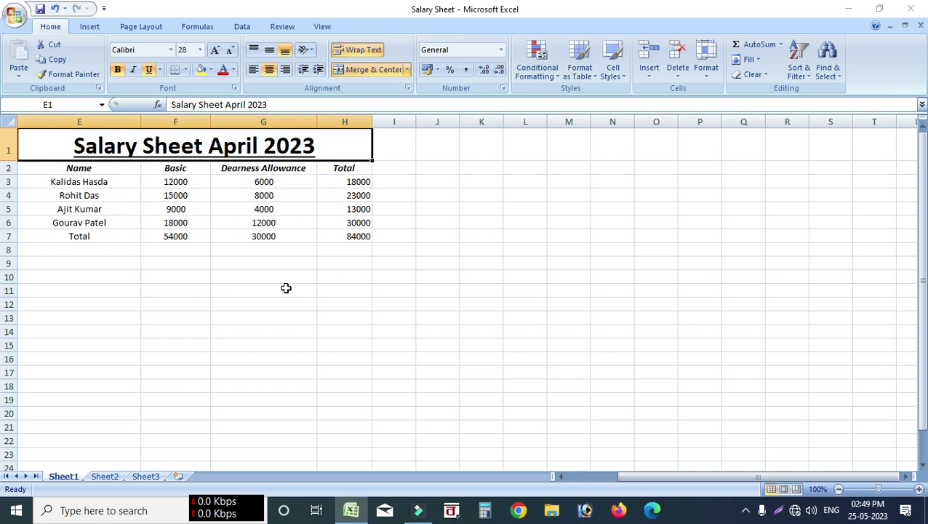
{"action": "key", "text": "ctrl+Down"}
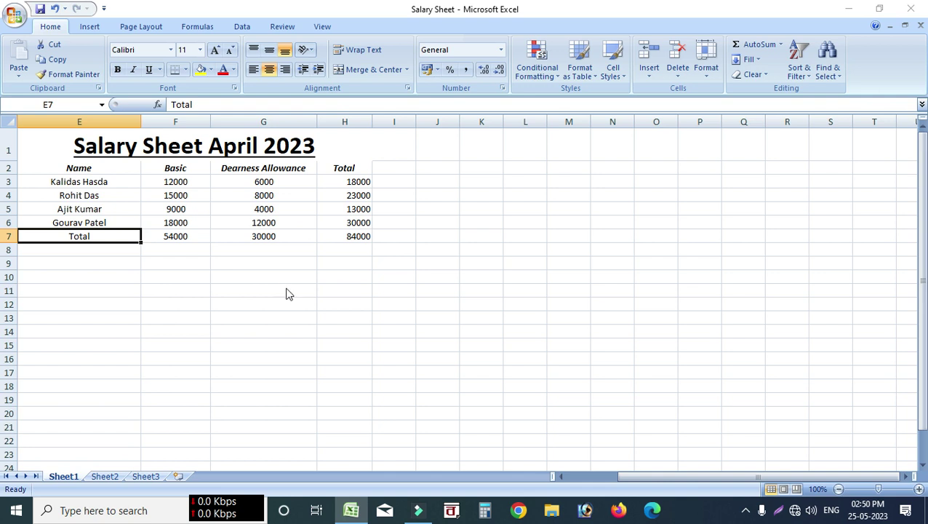
{"action": "key", "text": "ctrl+Down"}
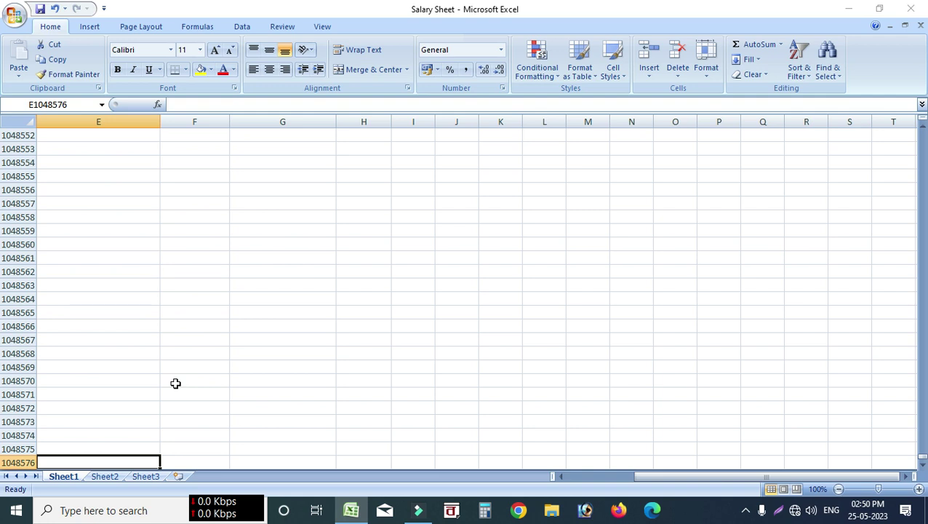
{"action": "key", "text": "ctrl+Up"}
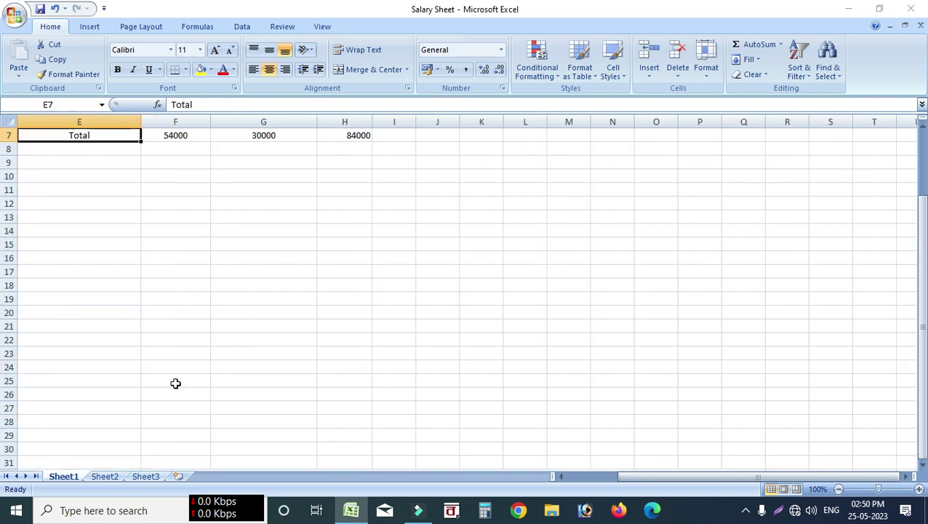
{"action": "scroll", "coordinate": [216, 325], "scroll_direction": "up", "scroll_amount": 2}
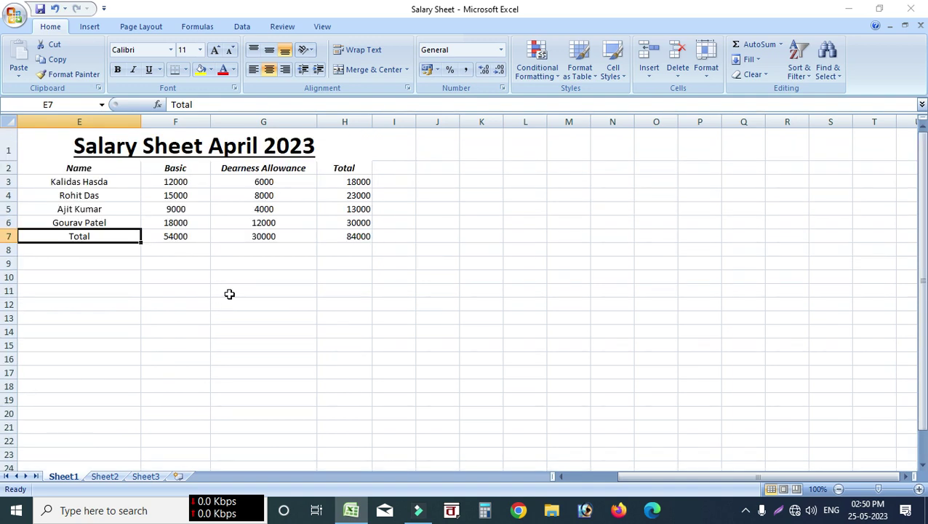
Jump from cell E10 to the sheet's last column in row 10 and back to column A
{"action": "left_click", "coordinate": [64, 280]}
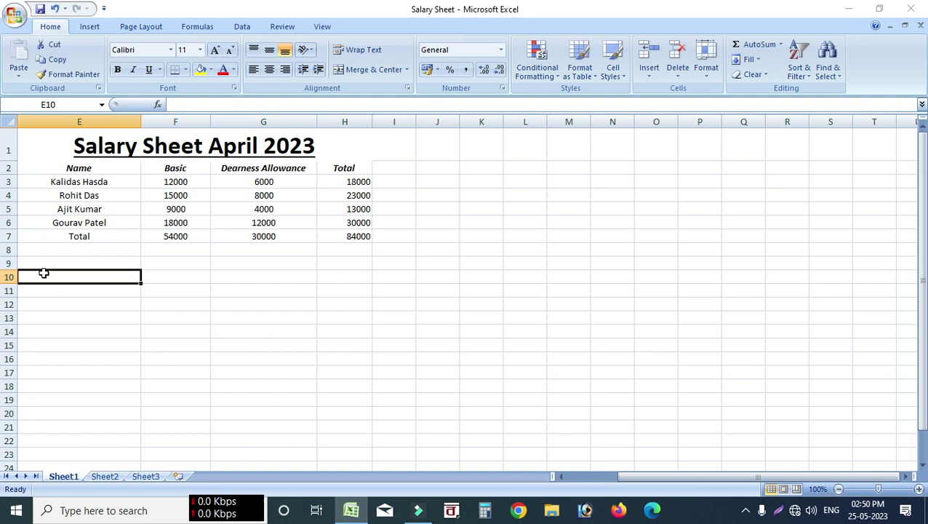
{"action": "key", "text": "ctrl+Right"}
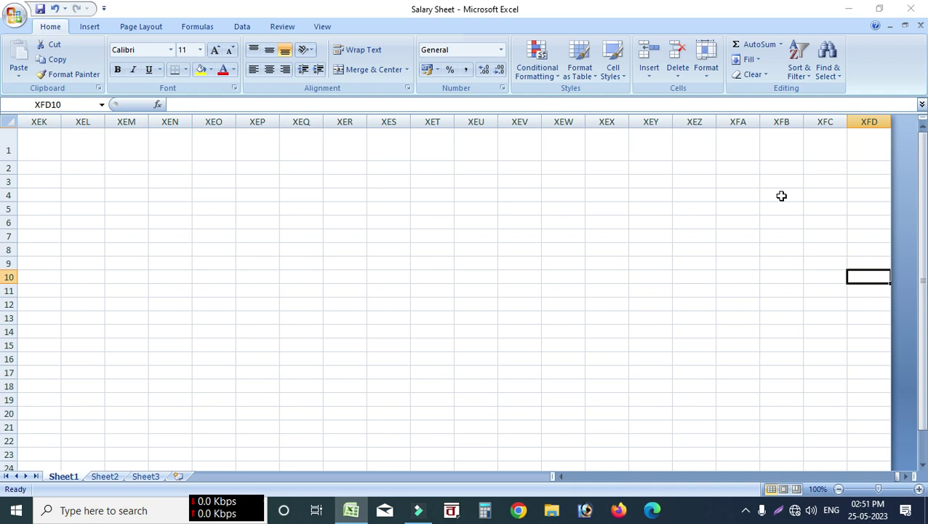
{"action": "key", "text": "ctrl+Left"}
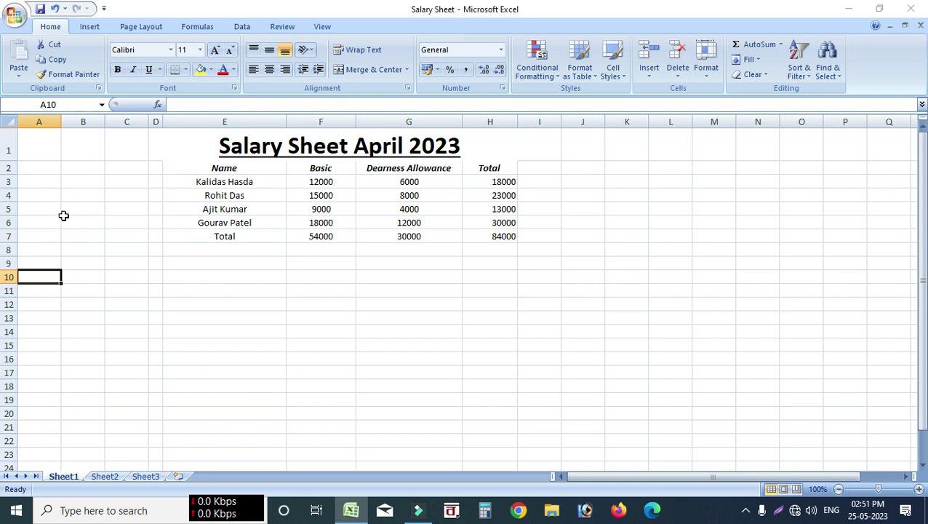
Select the entire worksheet at once, and clear the selection
{"action": "left_click", "coordinate": [60, 181]}
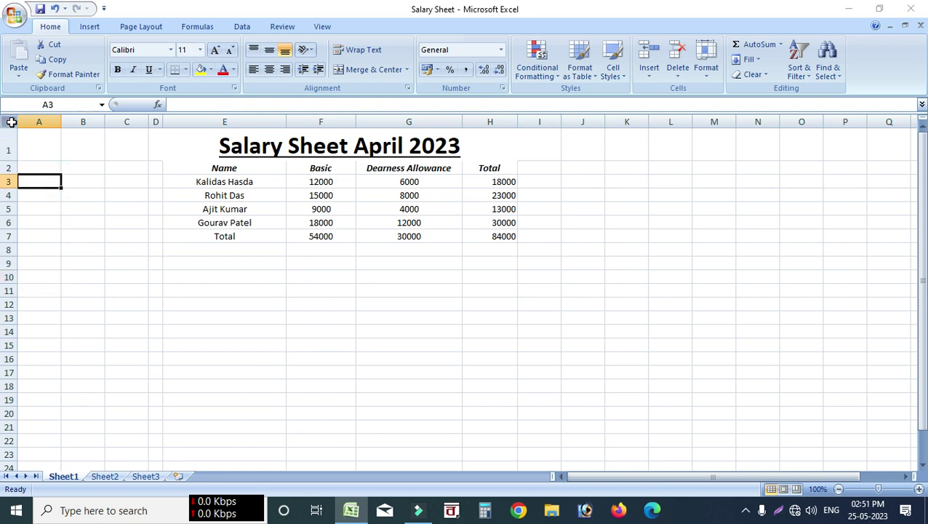
{"action": "left_click", "coordinate": [12, 122]}
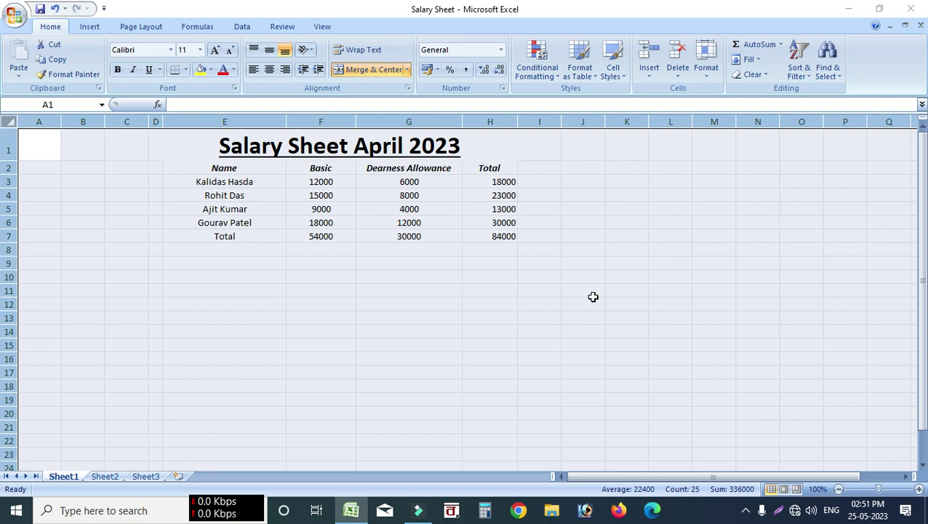
{"action": "left_click", "coordinate": [289, 291]}
Enter 1 in cell K2 and autofill it down column K to row 15
{"action": "left_click", "coordinate": [633, 167]}
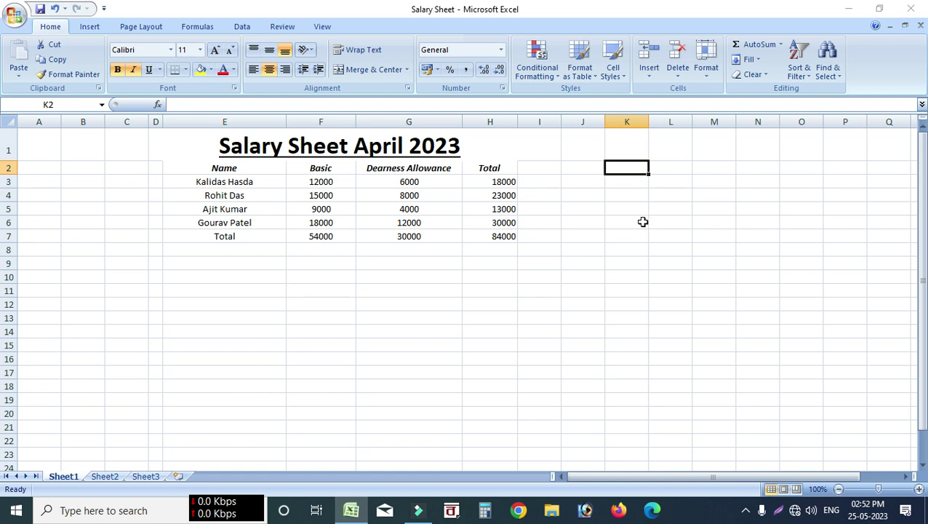
{"action": "type", "text": "d"}
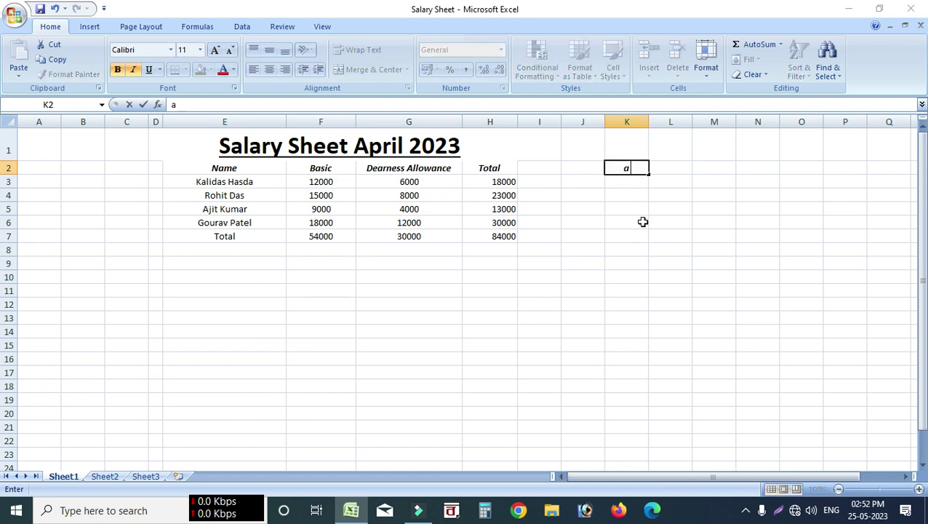
{"action": "key", "text": "BackSpace"}
{"action": "type", "text": "1"}
{"action": "left_click", "coordinate": [594, 219]}
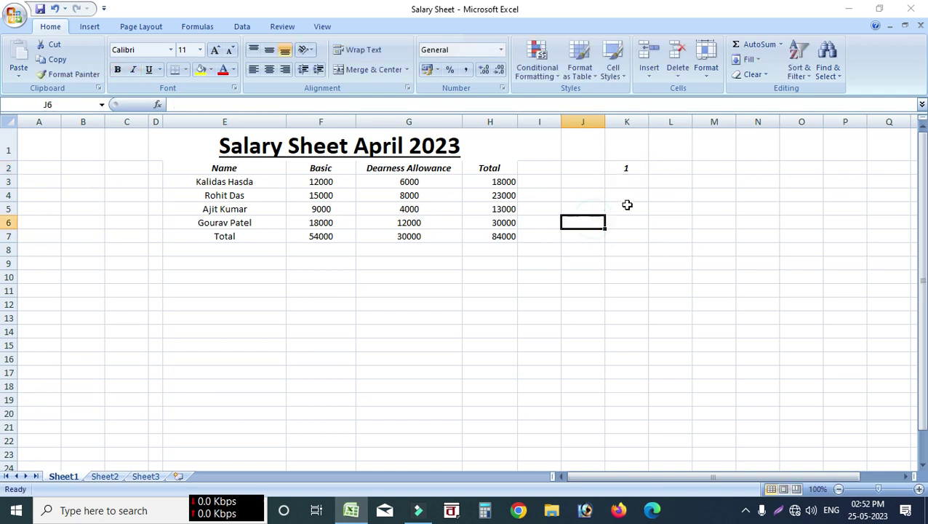
{"action": "left_click", "coordinate": [630, 168]}
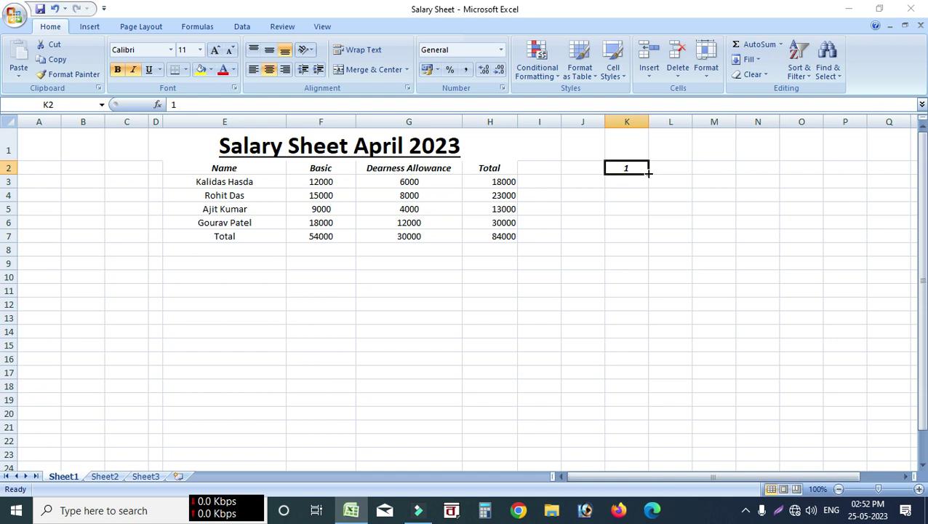
{"action": "left_click_drag", "start_coordinate": [649, 172], "coordinate": [645, 353]}
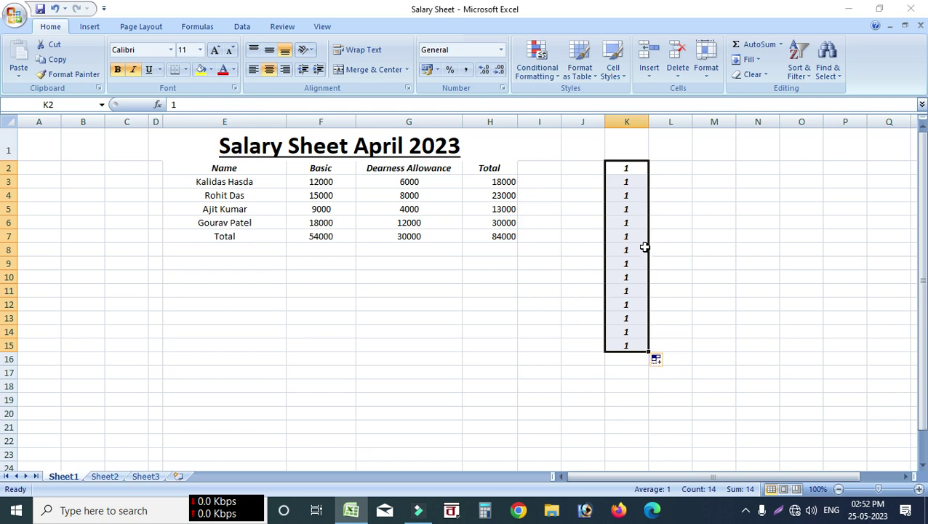
Enter 1 and 2 in cells L2 and L3 and autofill the number series down to L15
{"action": "left_click", "coordinate": [675, 167]}
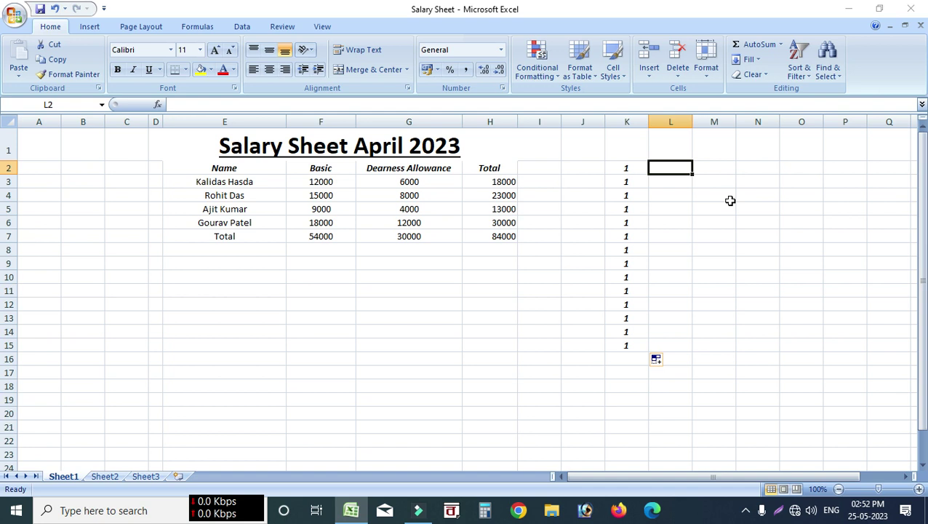
{"action": "type", "text": "1"}
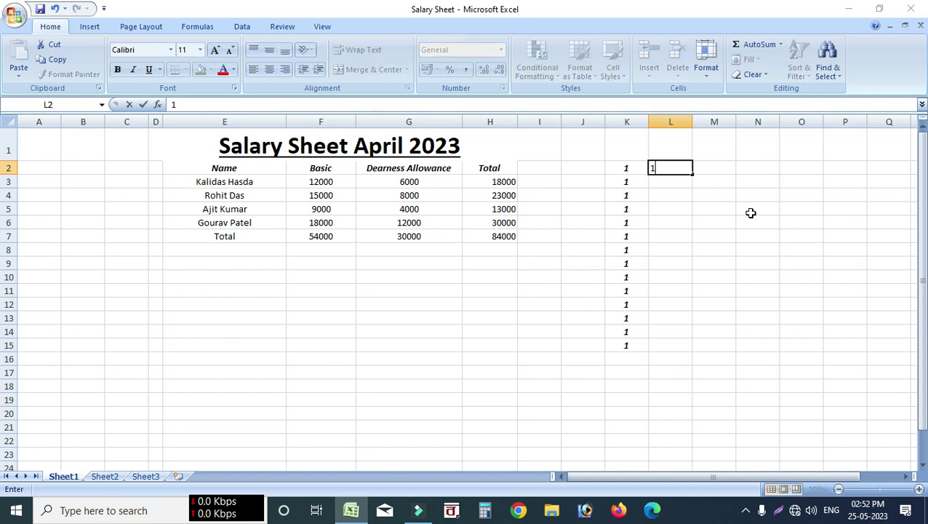
{"action": "left_click", "coordinate": [673, 183]}
{"action": "type", "text": "2"}
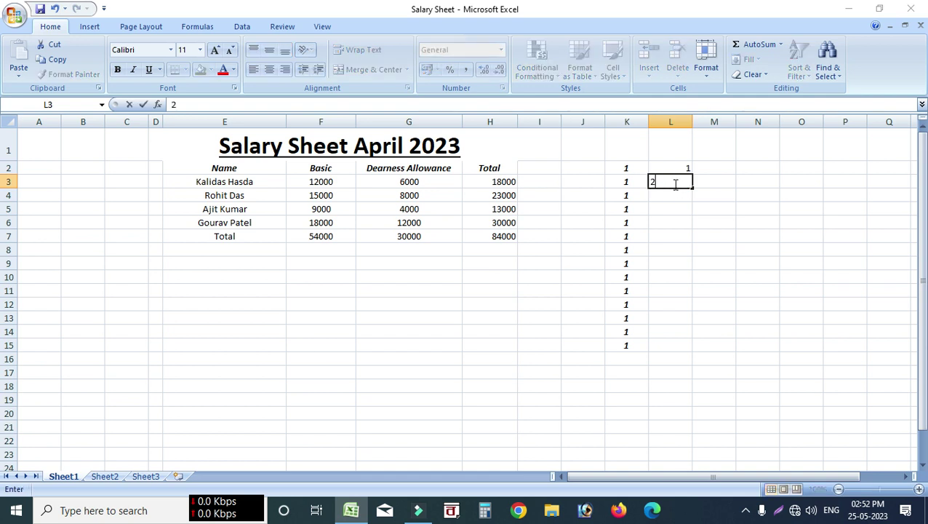
{"action": "left_click", "coordinate": [660, 211]}
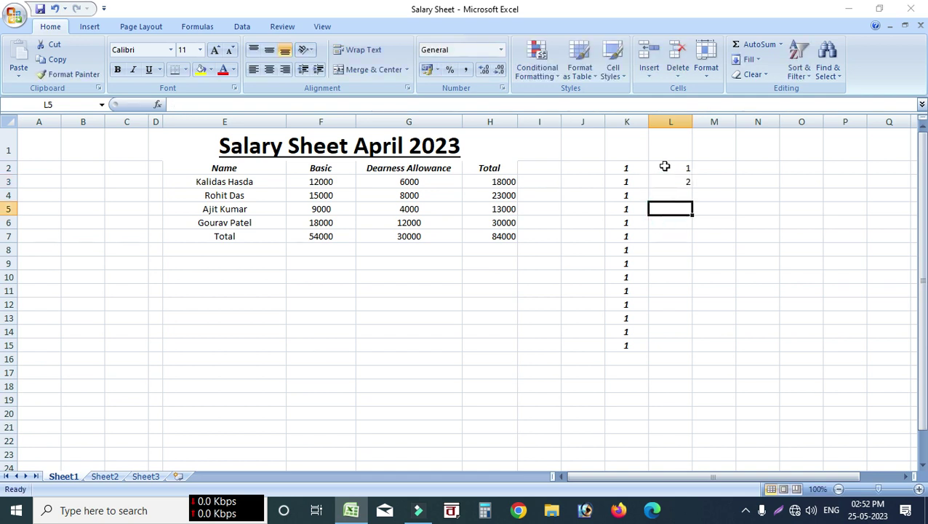
{"action": "left_click_drag", "start_coordinate": [665, 166], "coordinate": [670, 182]}
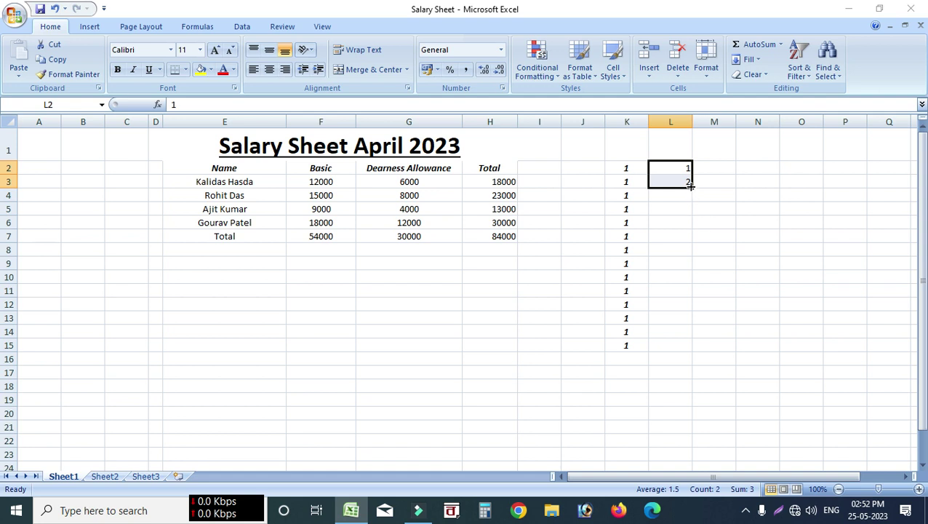
{"action": "left_click_drag", "start_coordinate": [692, 186], "coordinate": [687, 352]}
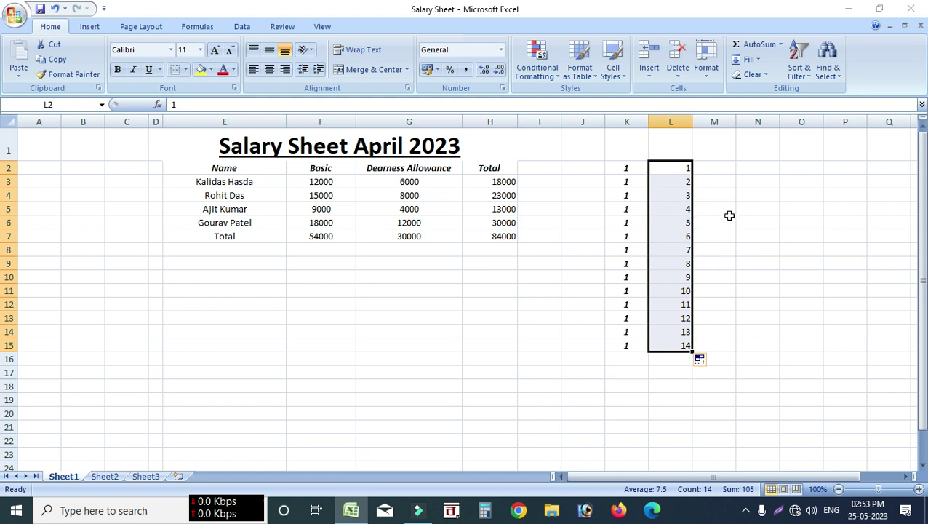
Enter 1 and 2 in cells E11 and F11 and autofill the number series across to I11
{"action": "left_click", "coordinate": [267, 290]}
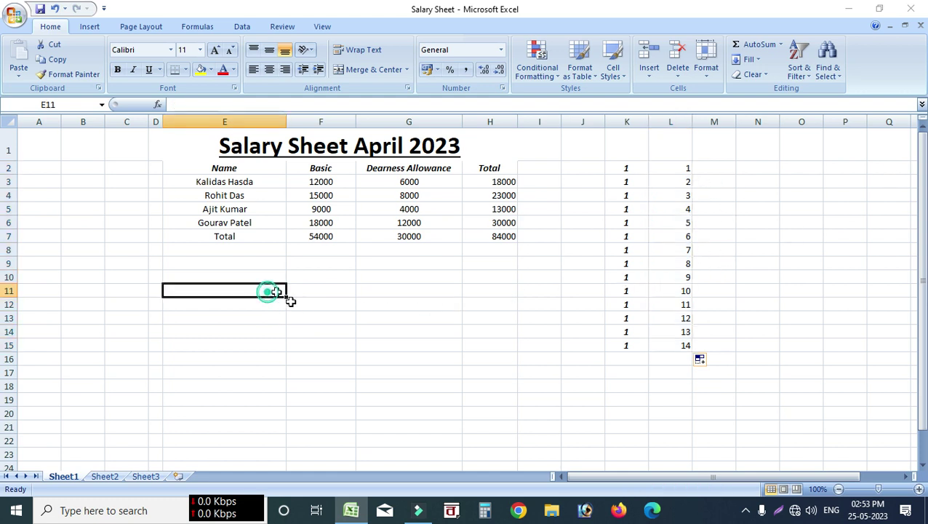
{"action": "type", "text": "1"}
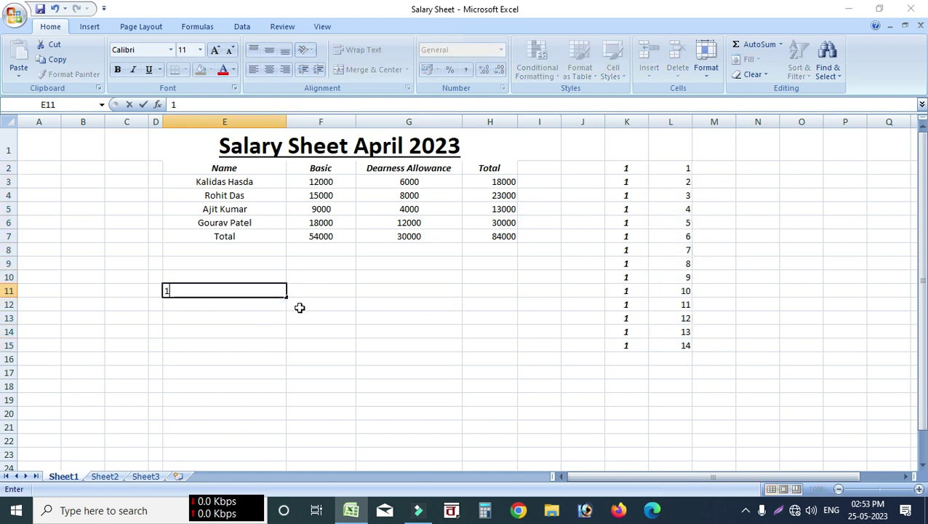
{"action": "key", "text": "Tab"}
{"action": "type", "text": "2"}
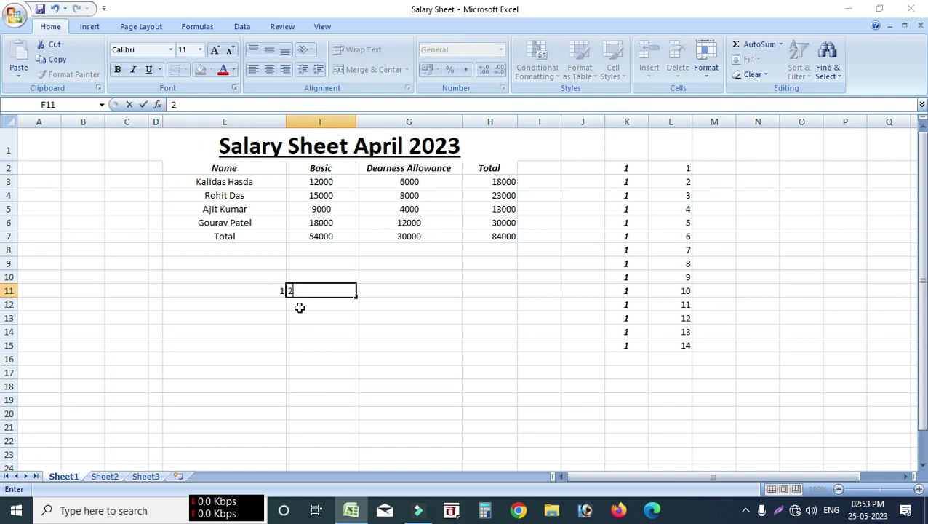
{"action": "left_click", "coordinate": [367, 359]}
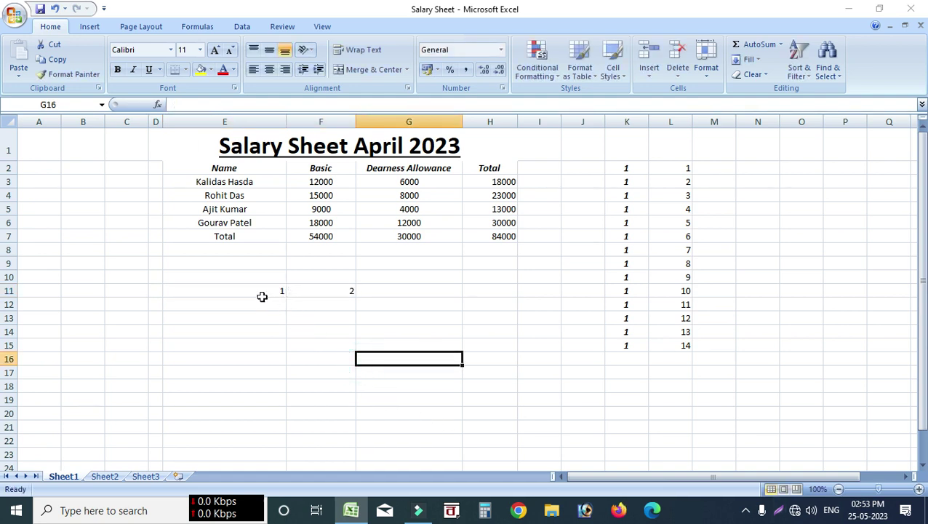
{"action": "left_click_drag", "start_coordinate": [264, 291], "coordinate": [315, 290]}
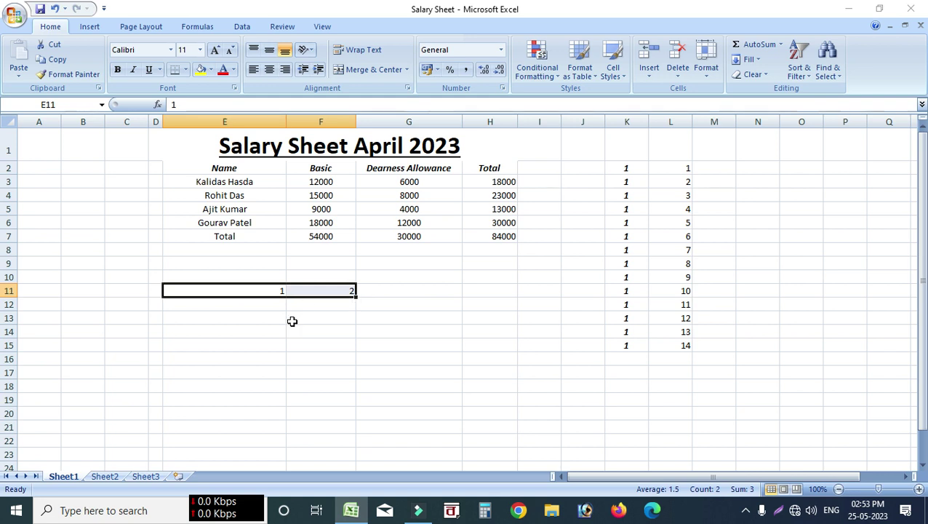
{"action": "left_click_drag", "start_coordinate": [356, 297], "coordinate": [563, 291]}
{"action": "left_click", "coordinate": [399, 358]}
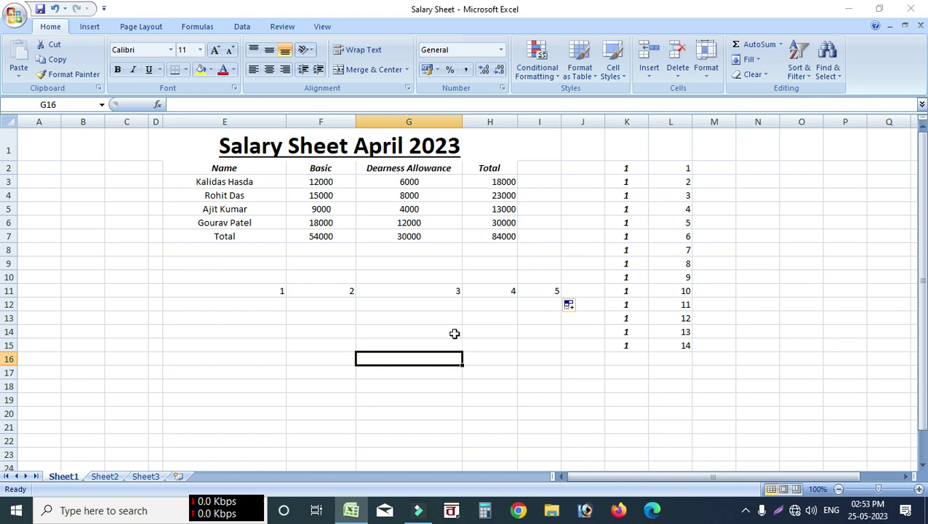
Enter A and B in cells B2 and B3 and autofill the pair down column B to row 13
{"action": "left_click", "coordinate": [85, 169]}
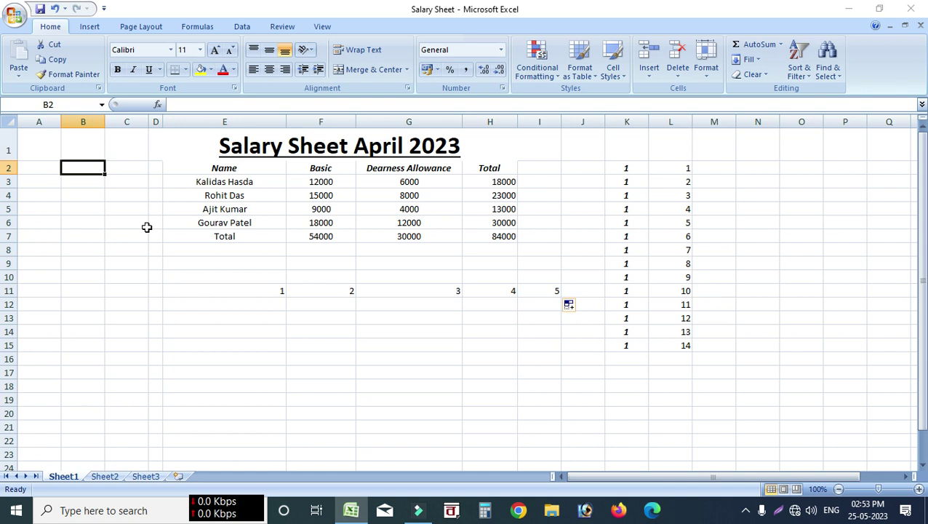
{"action": "type", "text": "A"}
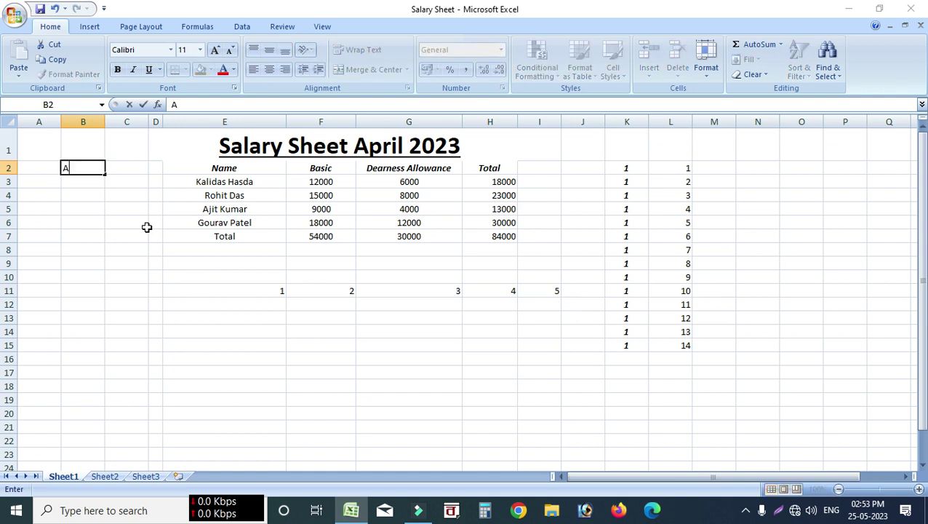
{"action": "key", "text": "Return"}
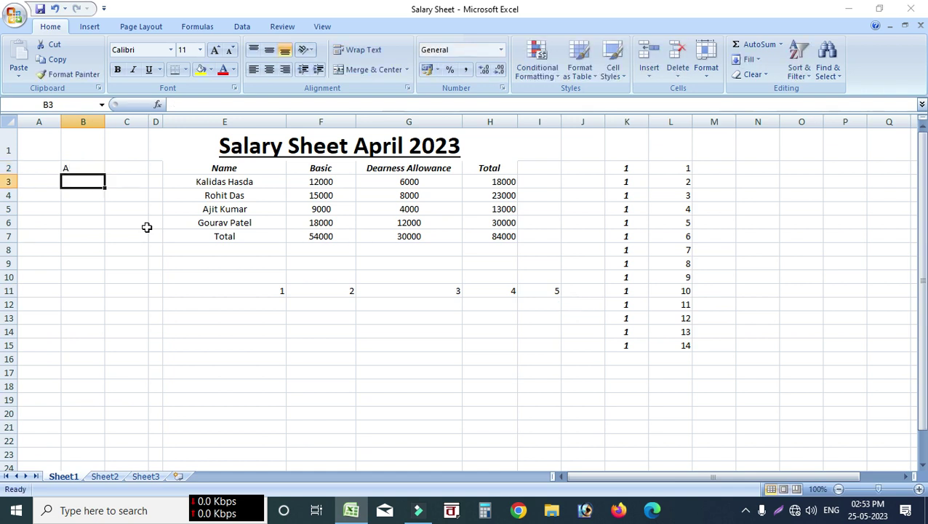
{"action": "type", "text": "B"}
{"action": "left_click", "coordinate": [85, 246]}
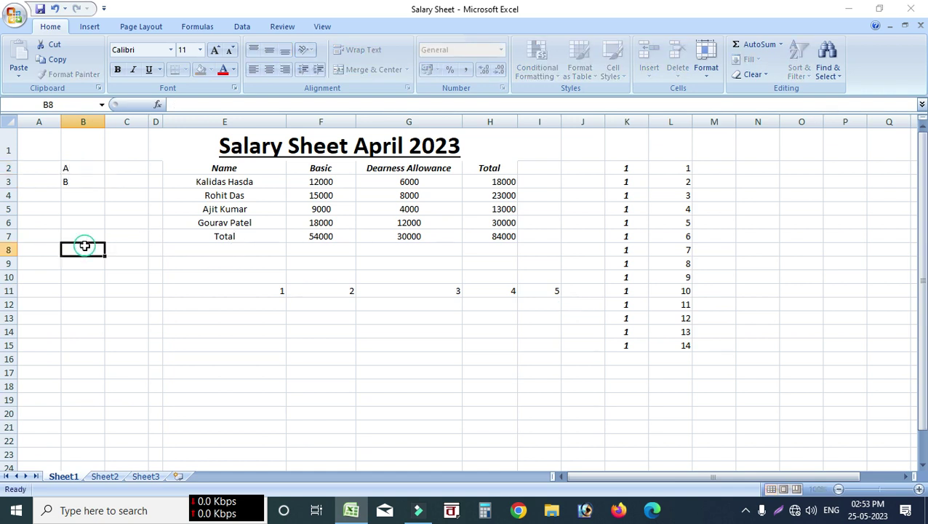
{"action": "left_click_drag", "start_coordinate": [96, 168], "coordinate": [90, 320]}
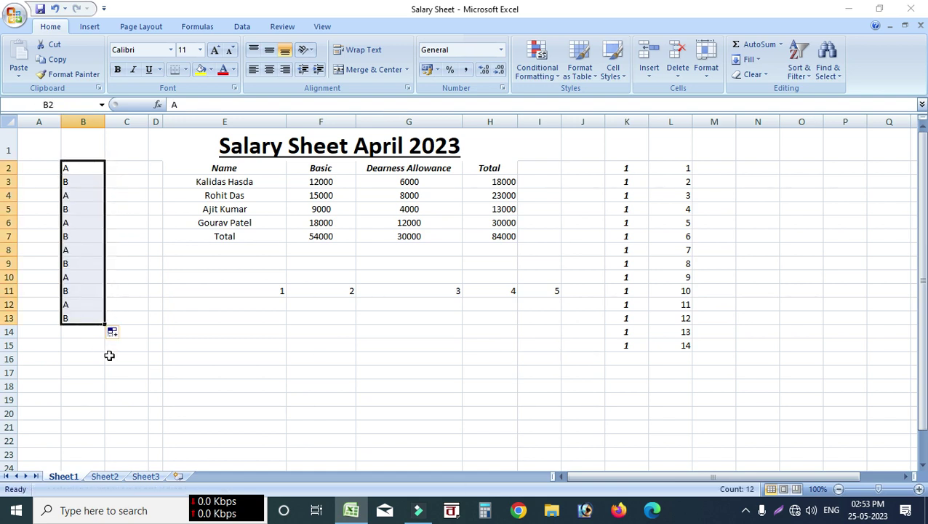
{"action": "left_click", "coordinate": [145, 346]}
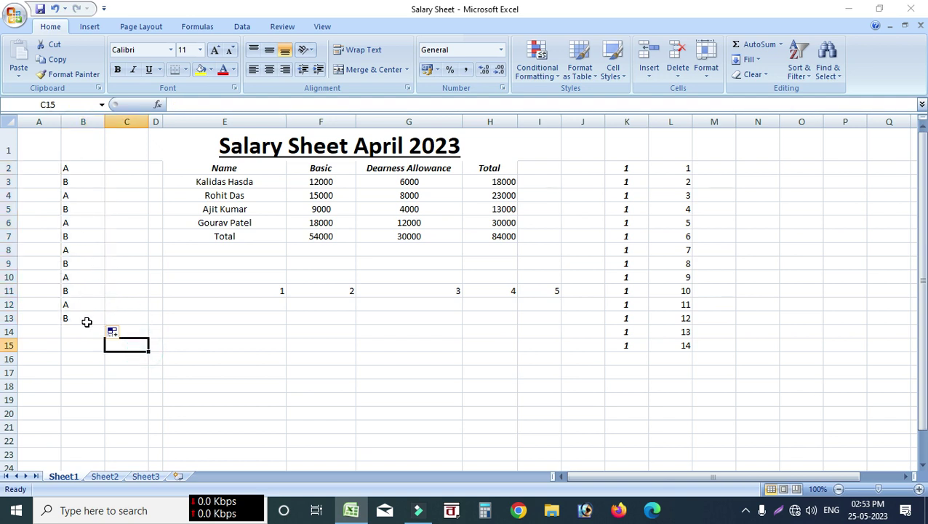